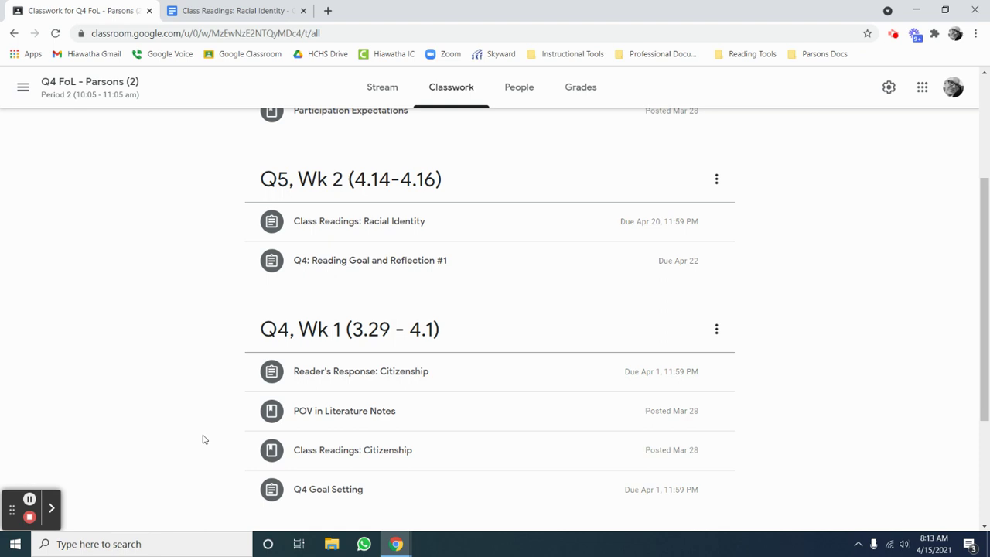
Expand the "Class Readings: Racial Identity" assignment in Classwork and switch to its Google Docs document.
click(558, 228)
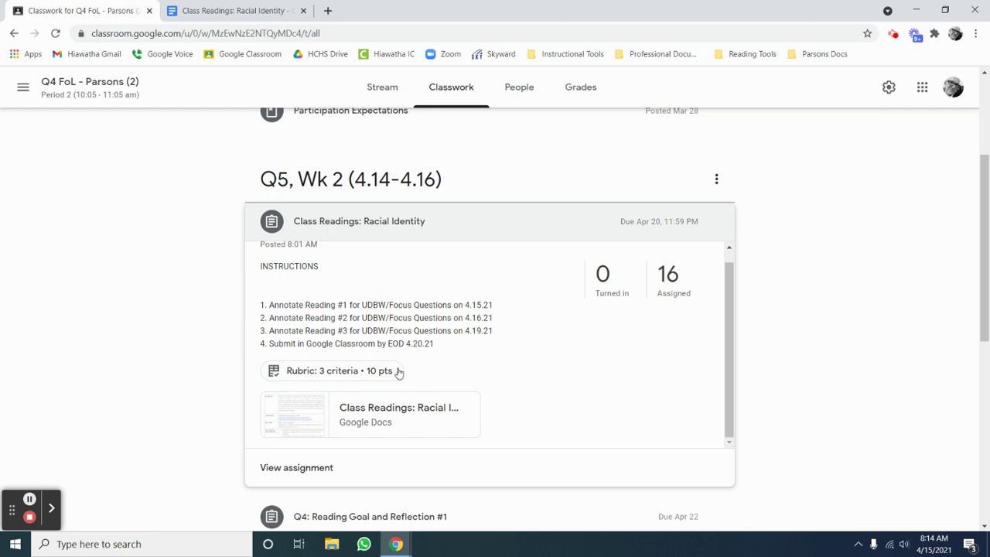
click(210, 6)
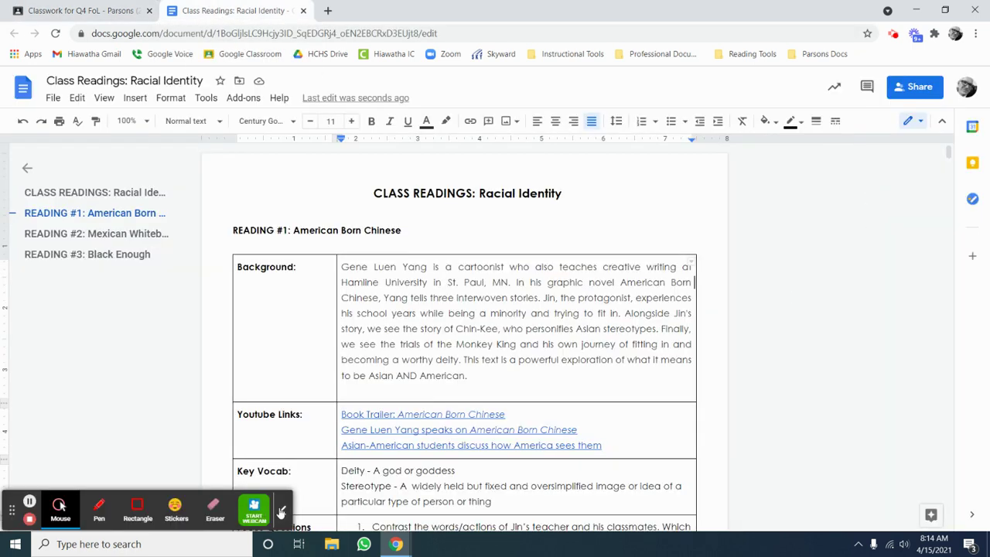
click(281, 512)
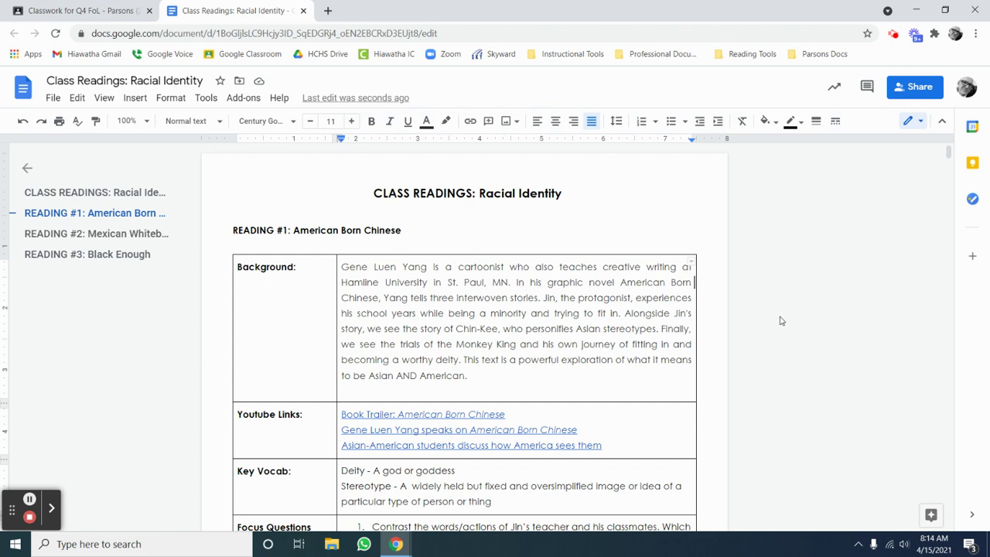
Read through Reading #1: the background, YouTube links, key vocab, focus questions and the first comic page.
scroll(780, 319, down, 1)
scroll(778, 317, up, 2)
scroll(762, 365, down, 1)
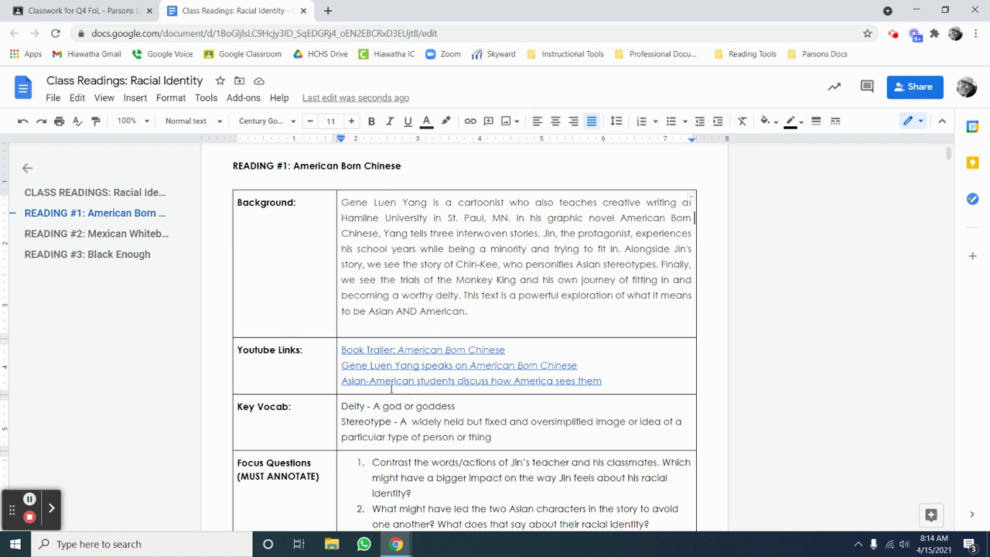
scroll(390, 398, down, 1)
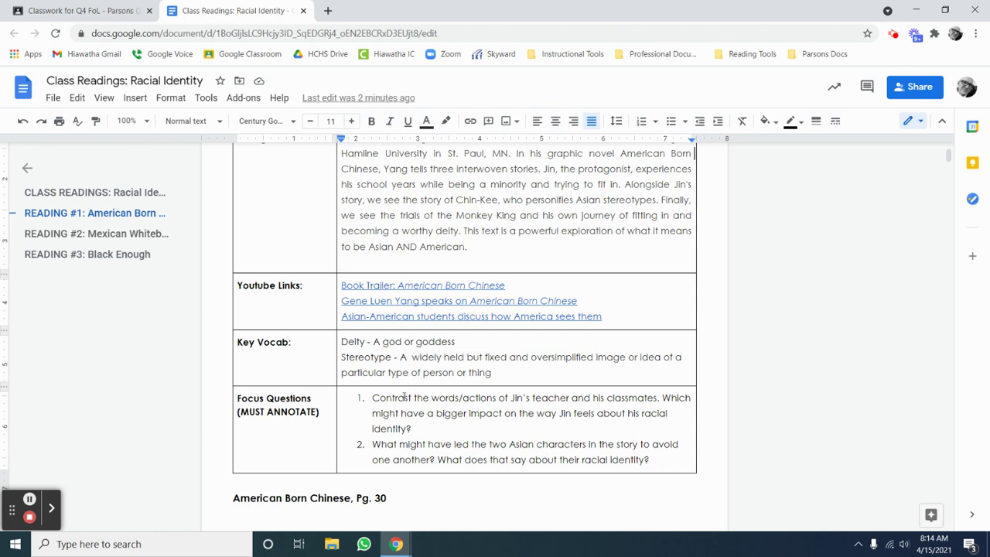
scroll(395, 418, down, 1)
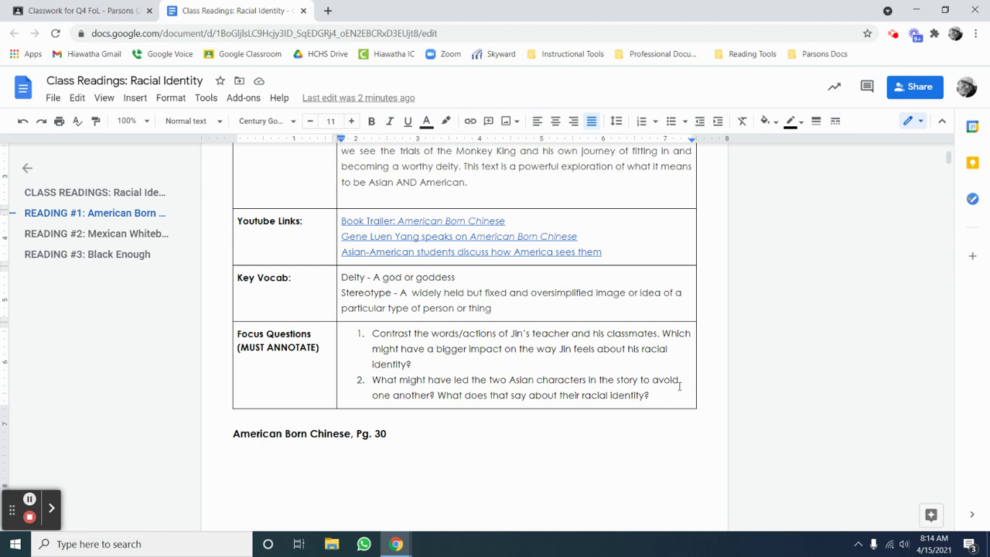
scroll(635, 368, down, 3)
scroll(635, 368, down, 2)
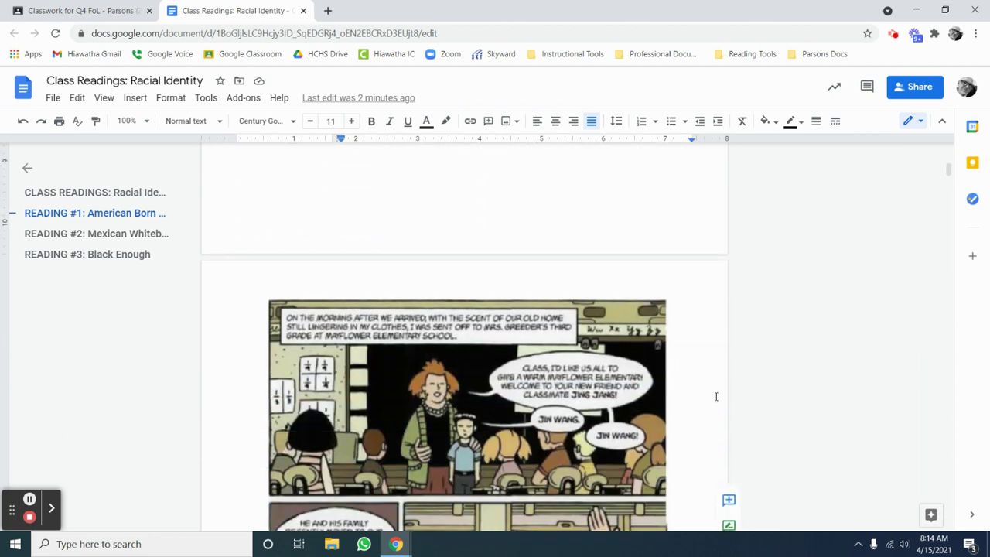
scroll(790, 373, down, 1)
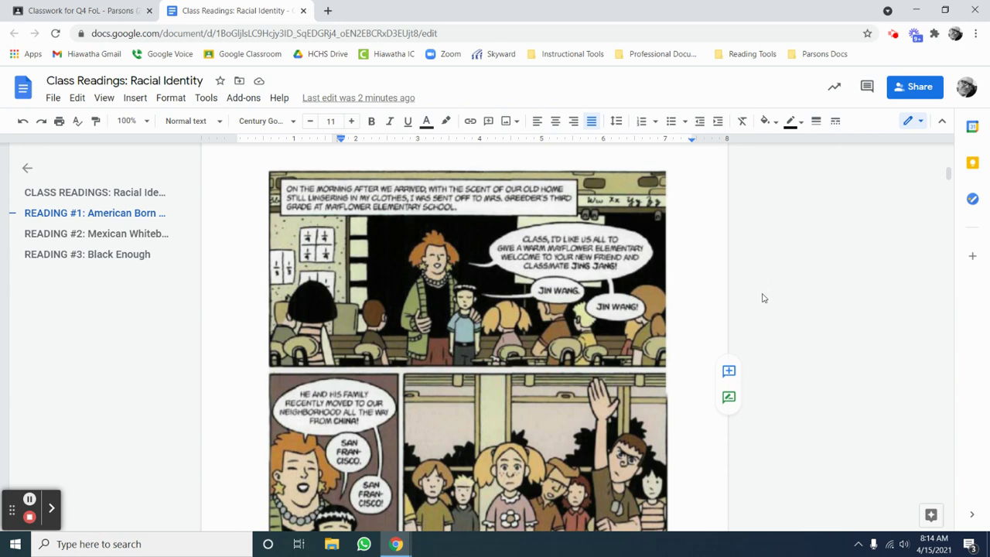
Post a comment on the first comic page image reading "DOWN - As a teacher, I always want to honor and respect the heritage of my students.".
click(735, 369)
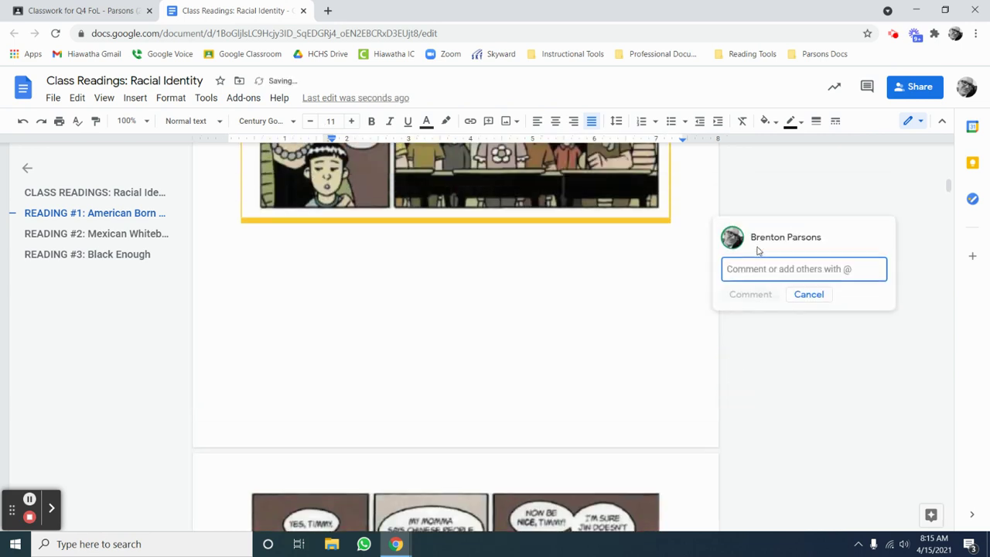
scroll(439, 288, up, 3)
scroll(419, 302, down, 4)
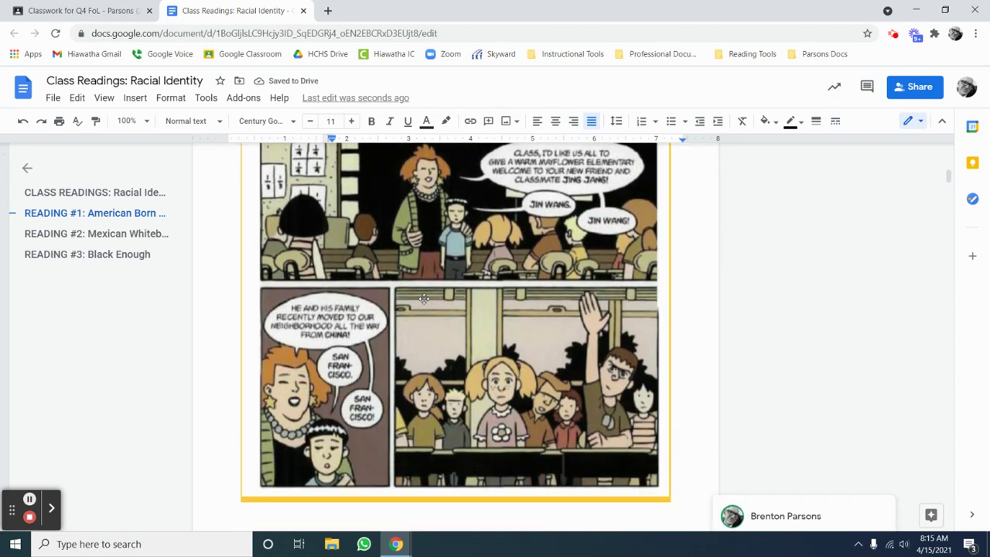
scroll(419, 301, up, 3)
scroll(325, 313, down, 1)
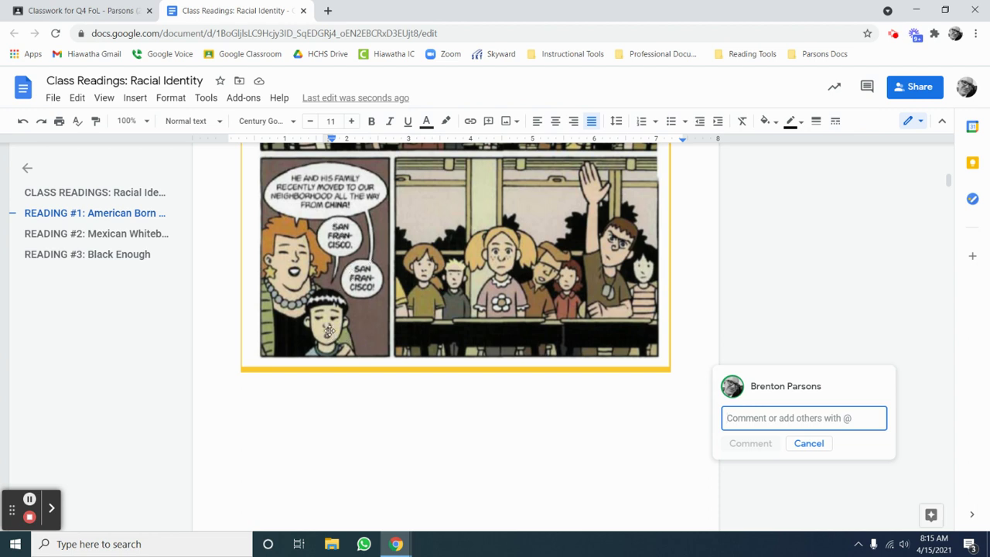
click(797, 415)
text(DOWN)
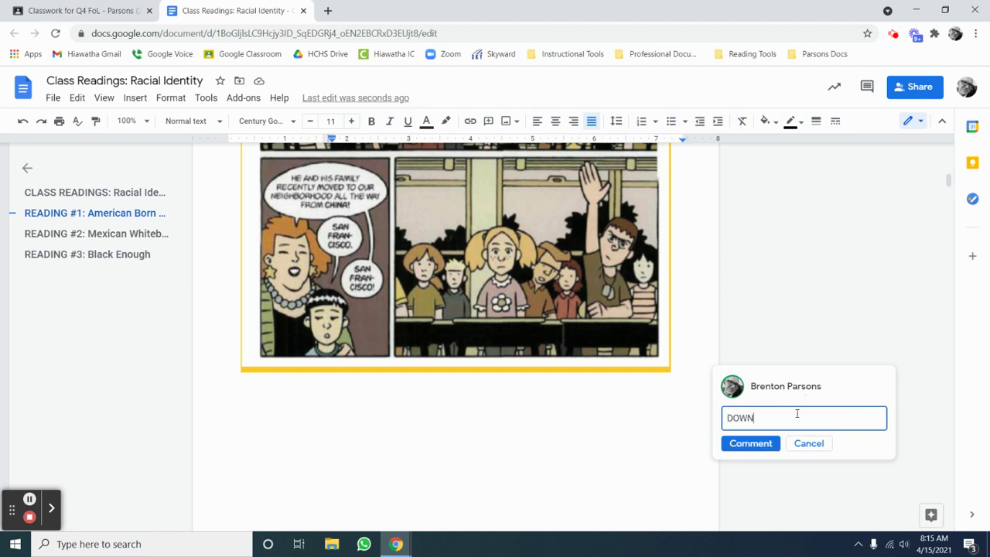
text( - As a teacher , I always want to honoro)
key(BackSpace)
text(and)
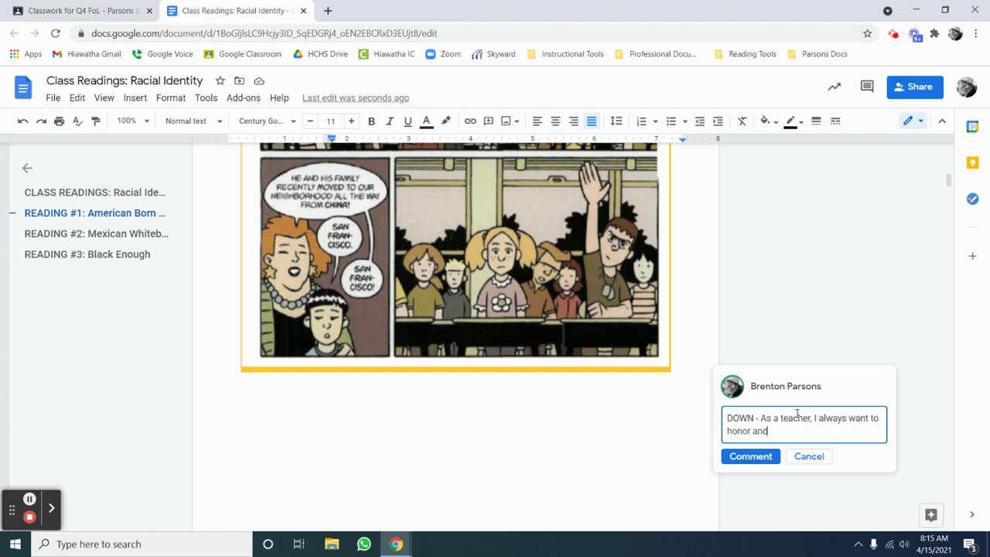
text( respect the heritage of my stud)
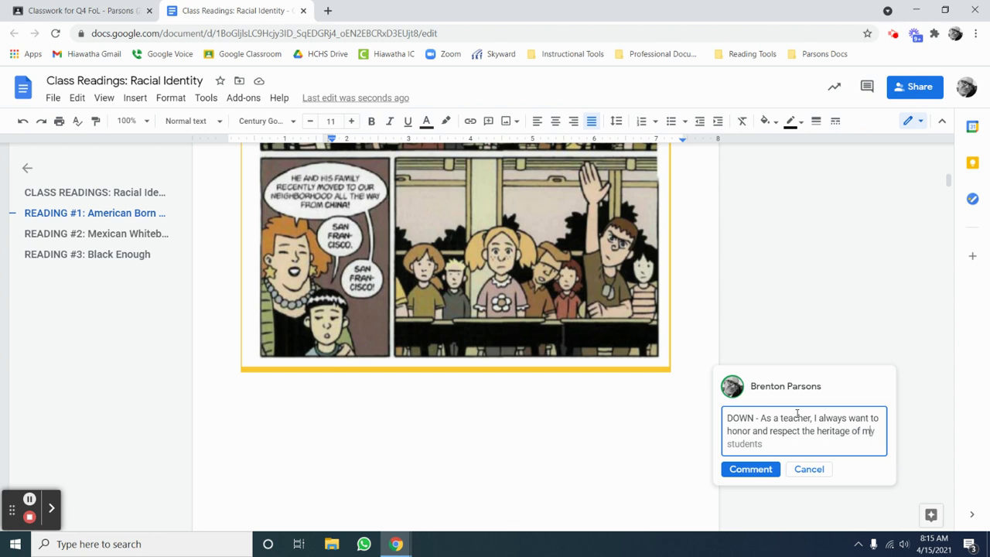
text(ents.)
click(763, 469)
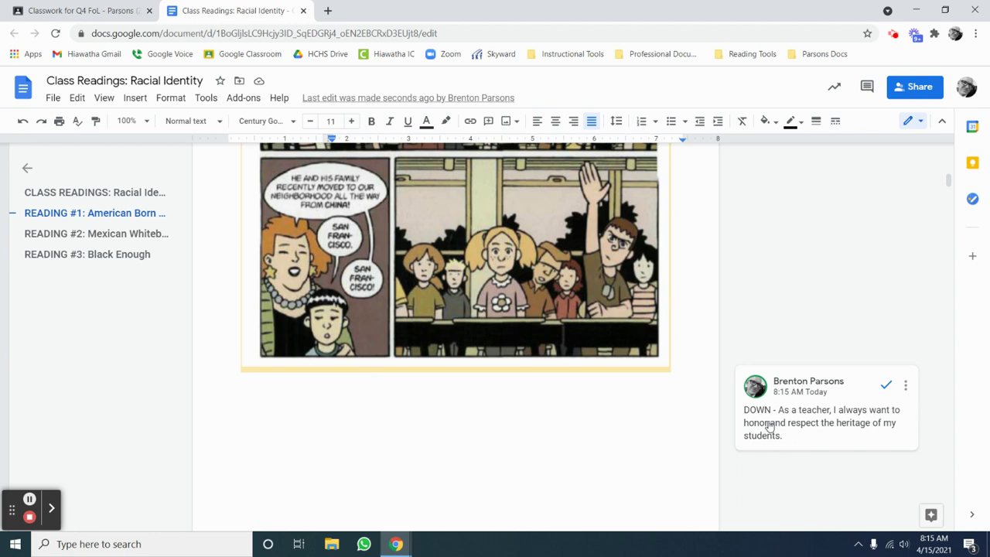
Copy both focus questions of Reading #1 and paste them into a new comment attached to those questions.
scroll(770, 426, up, 1)
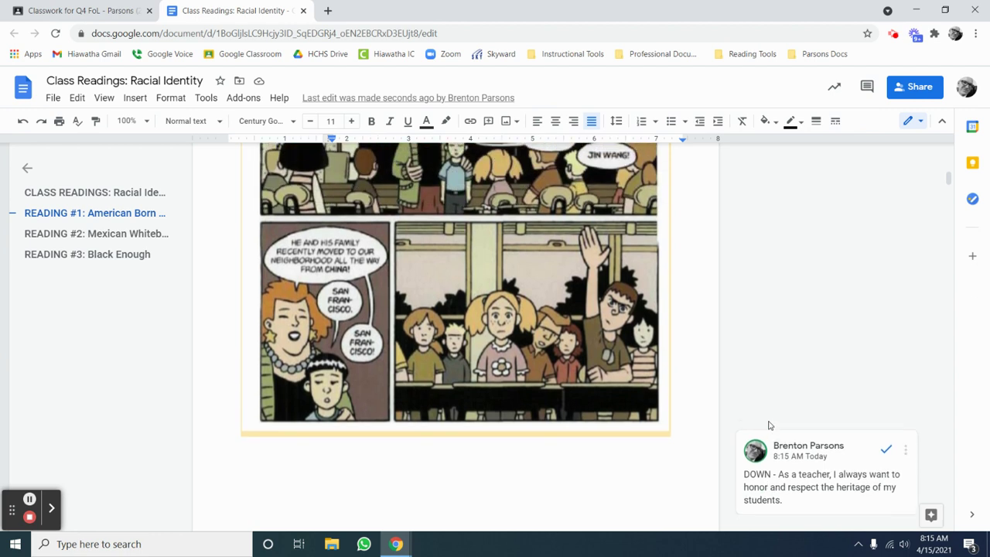
scroll(770, 425, down, 1)
scroll(770, 426, up, 1)
scroll(778, 445, up, 1)
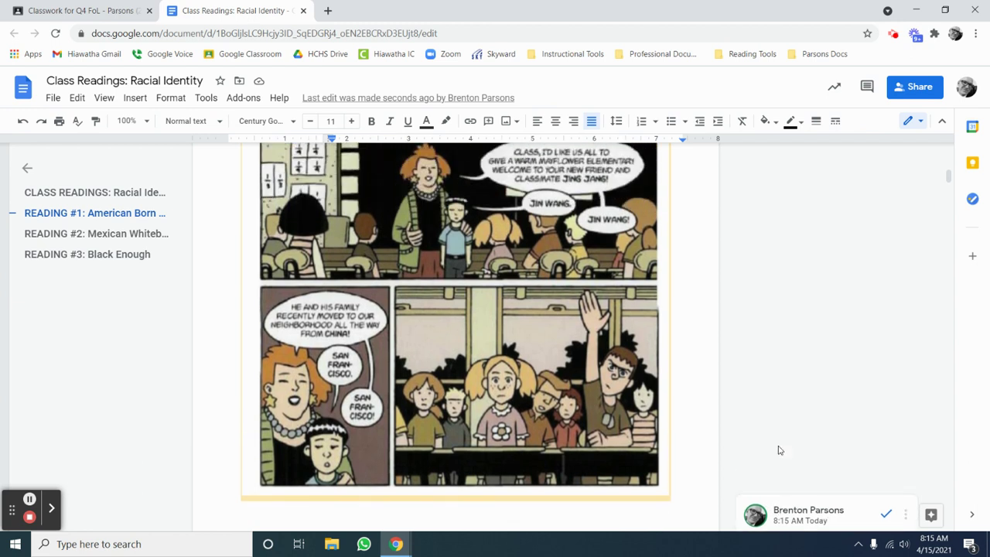
scroll(780, 450, up, 8)
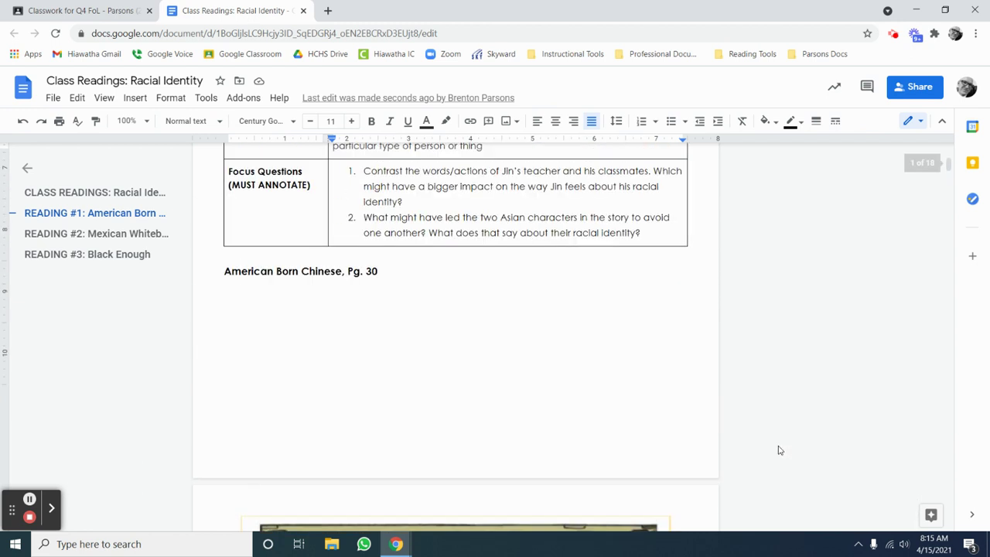
scroll(341, 333, up, 1)
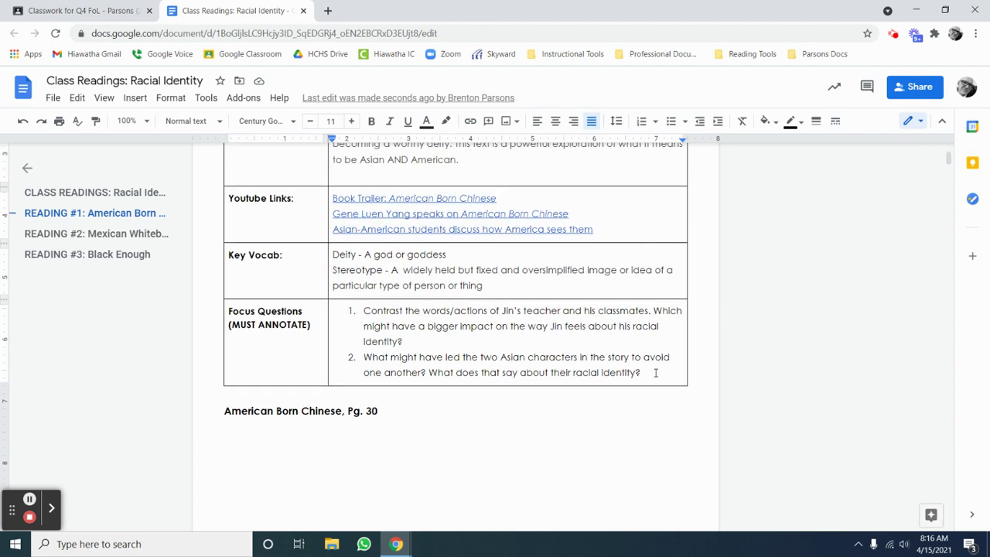
drag(653, 373, 354, 312)
key(ctrl+c)
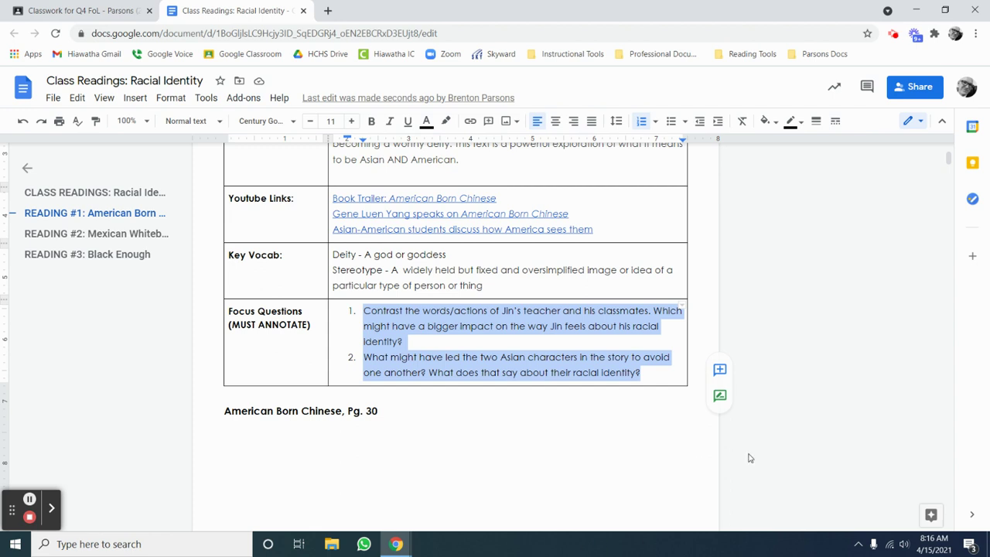
click(719, 370)
key(ctrl+v)
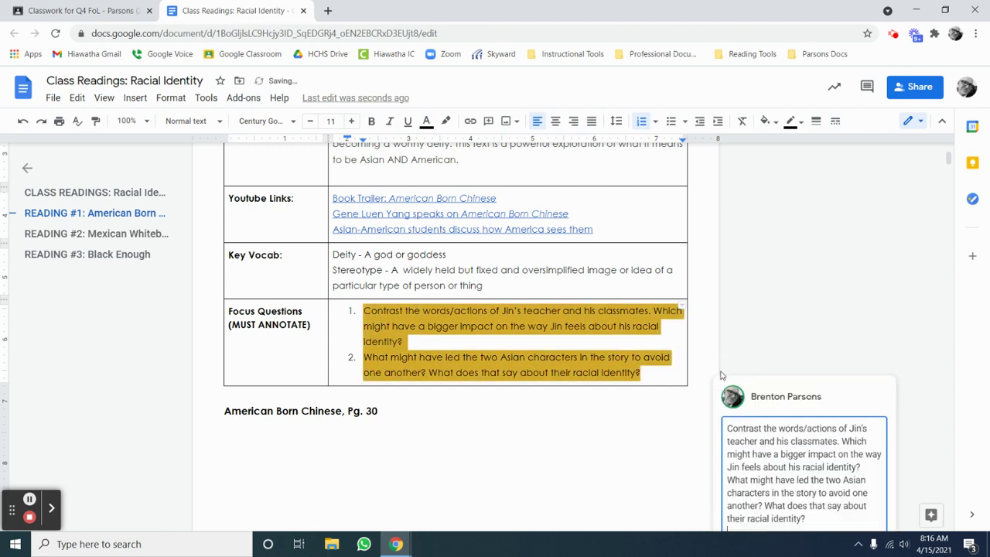
Space out the two questions in the comment draft and add "MY RESPONSE" below each one.
click(872, 466)
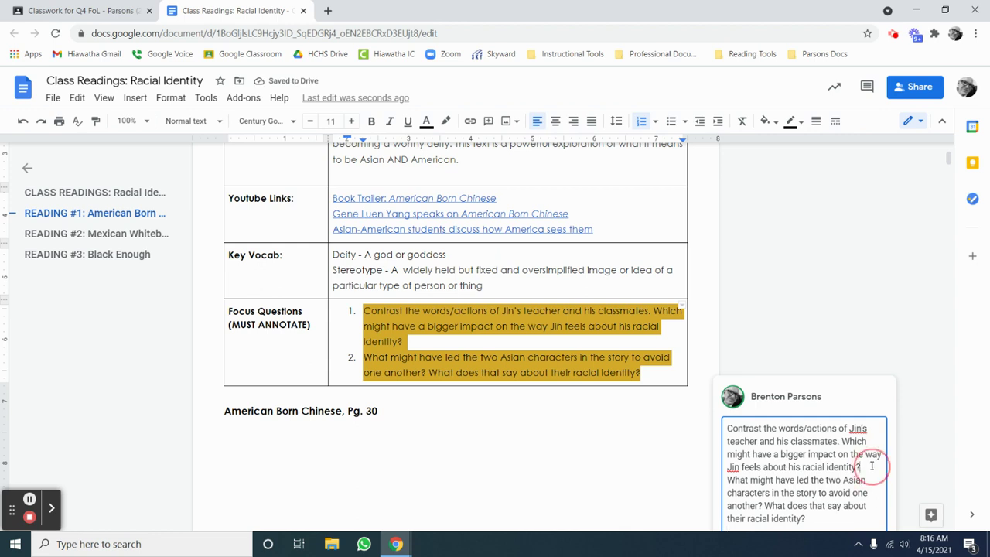
key(Return)
key(Return)
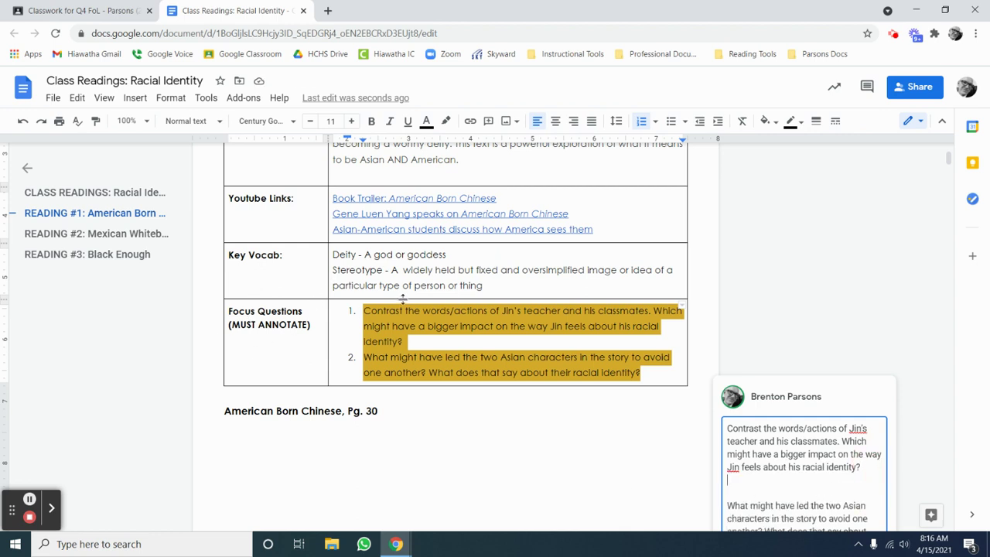
scroll(782, 439, down, 3)
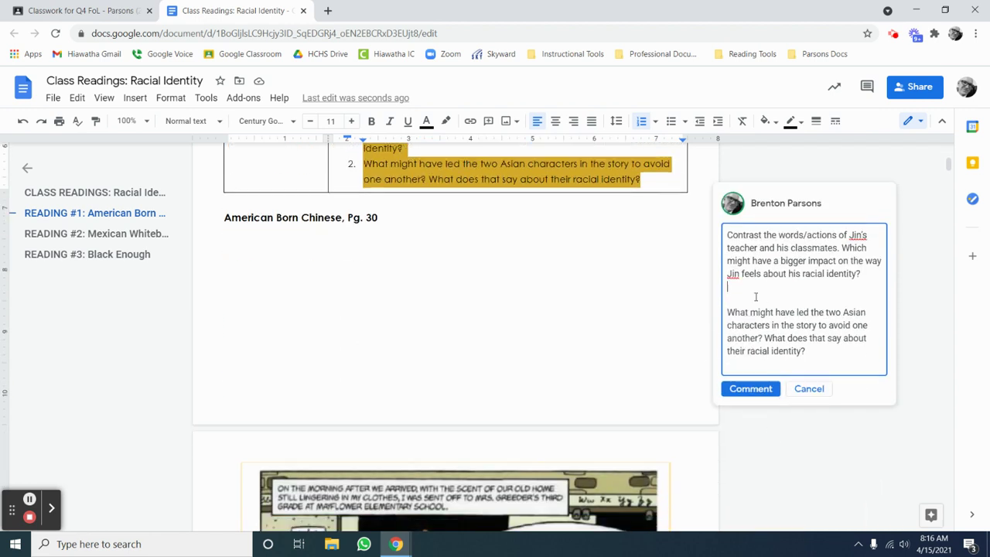
key(Return)
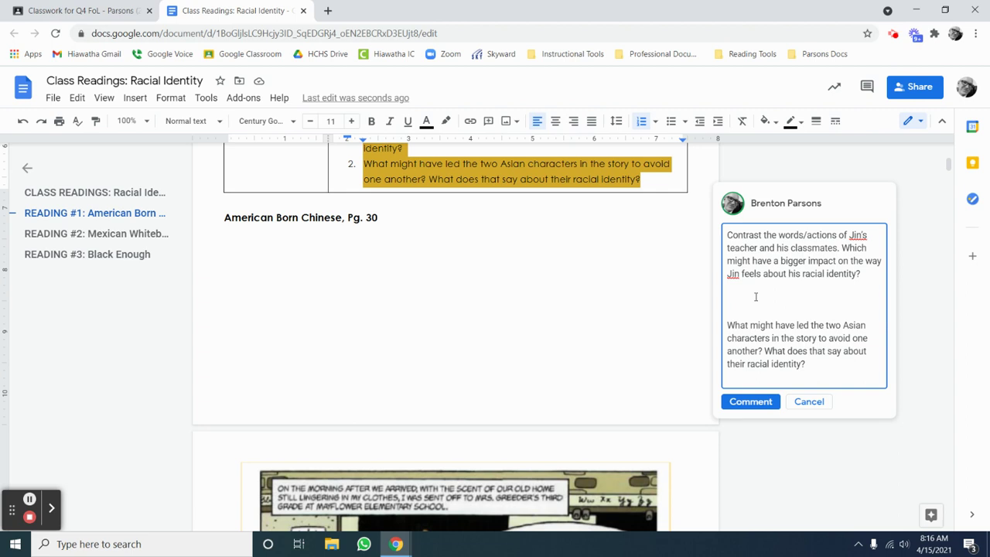
text(MY RESPONSE)
key(Return)
text(MY RESPONSE)
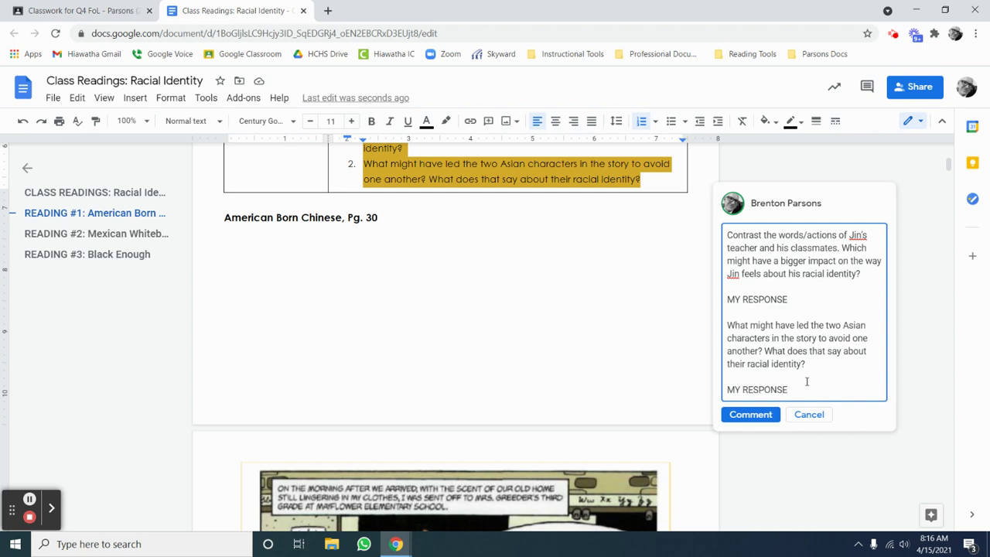
Mention the teacher's account on a new line at the end of the comment and post it.
key(Return)
key(Return)
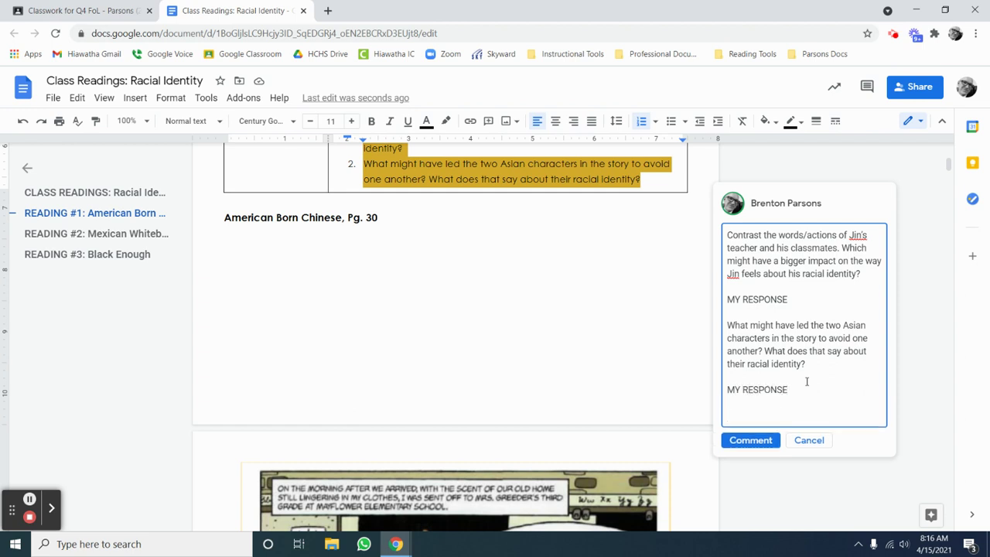
text(@bp)
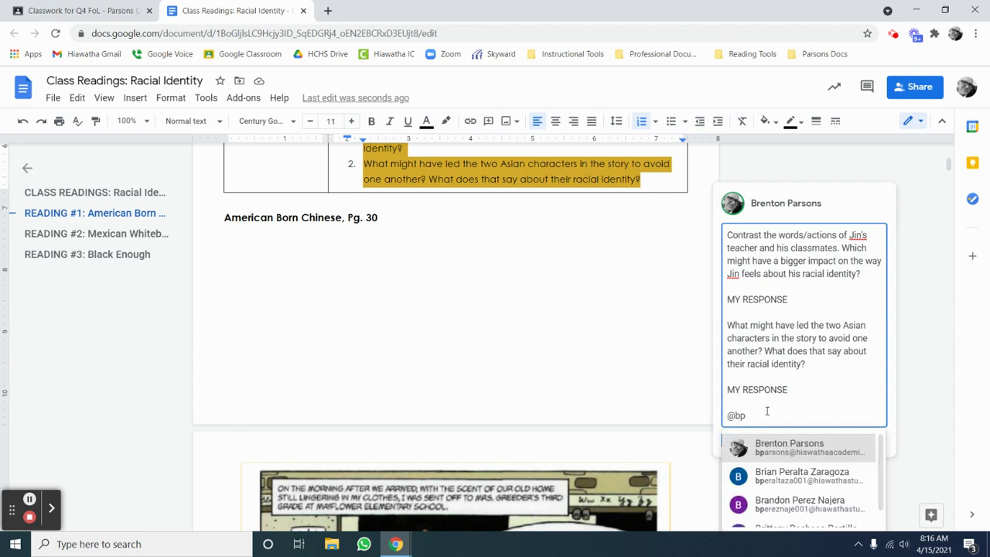
click(780, 449)
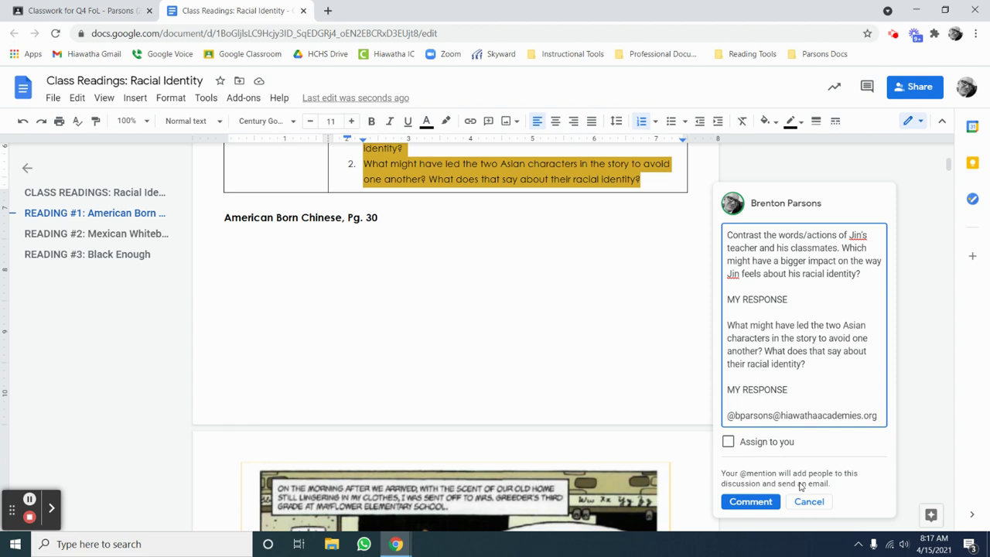
click(767, 501)
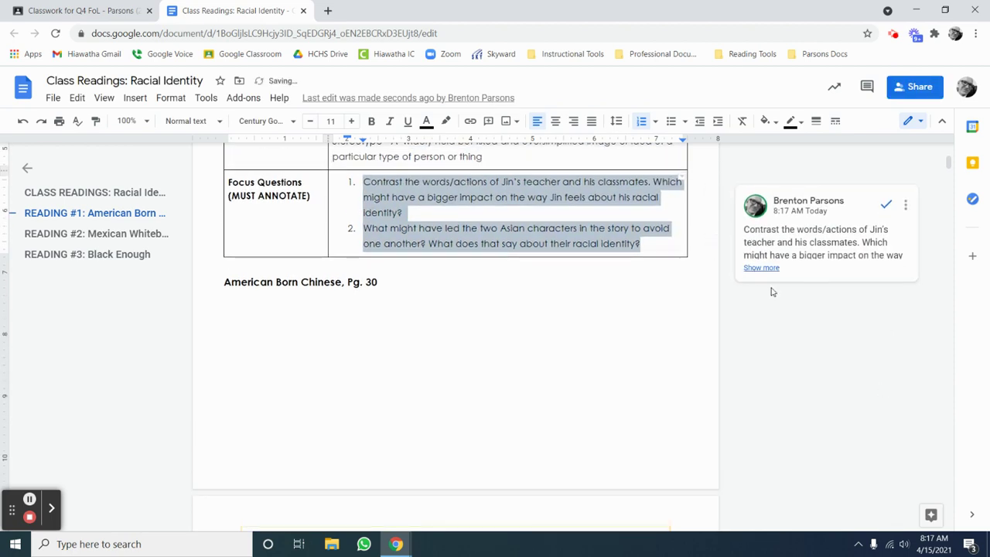
scroll(772, 325, down, 3)
scroll(772, 325, down, 6)
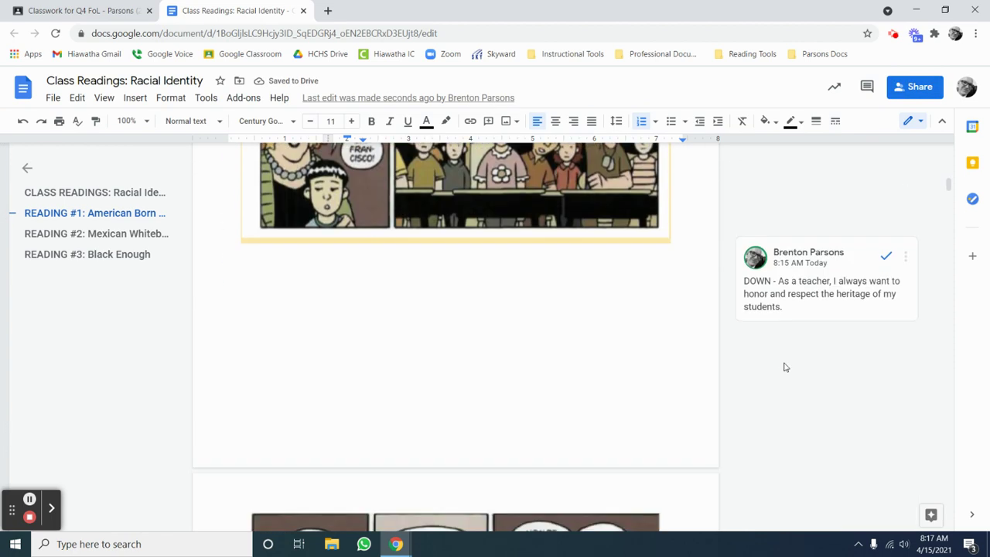
scroll(785, 368, up, 10)
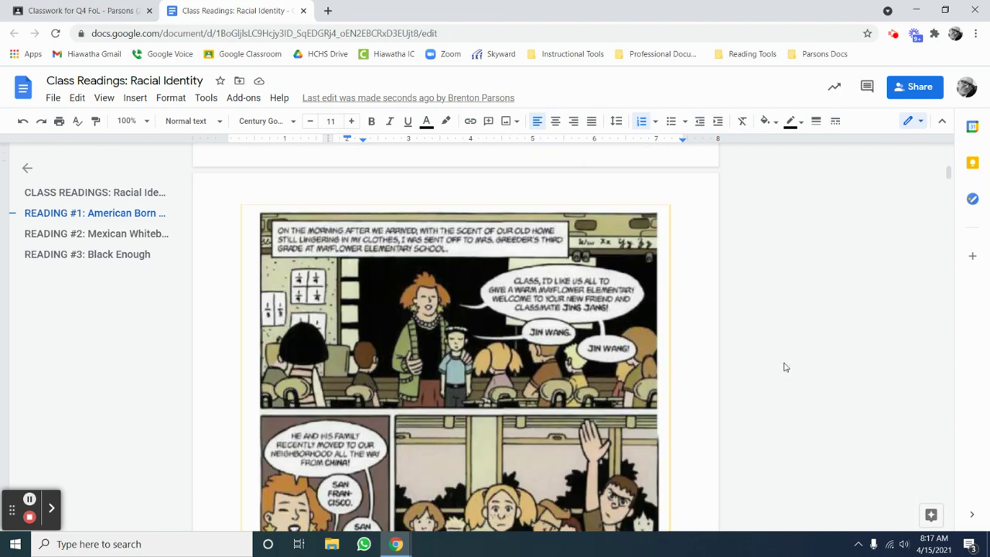
scroll(785, 368, up, 2)
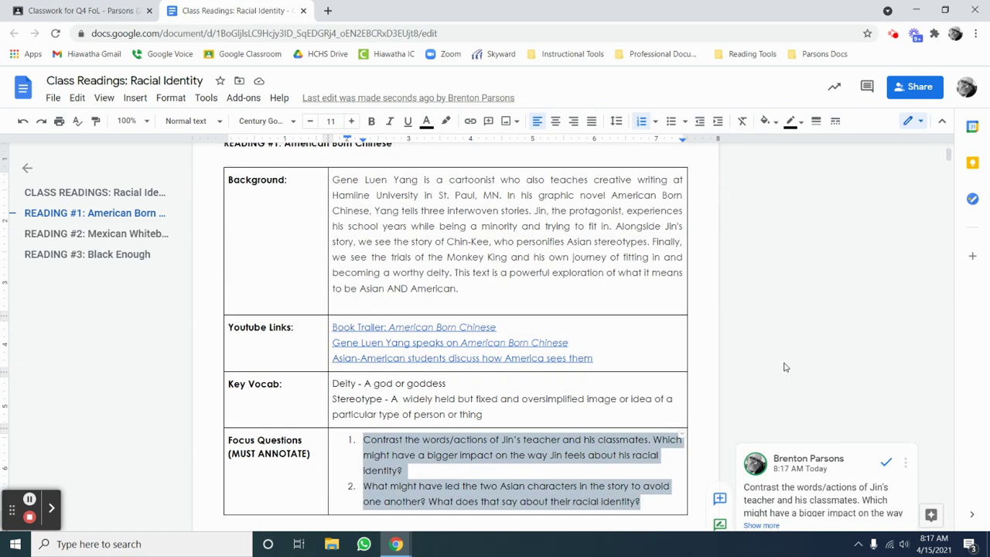